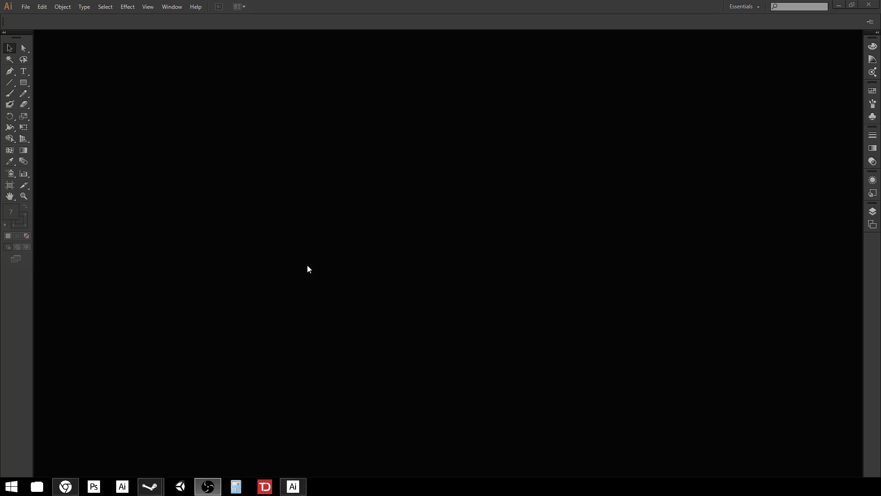
Step: Glance at the Layers and Swatches panels, closing each one again
{"action": "left_click", "coordinate": [873, 211]}
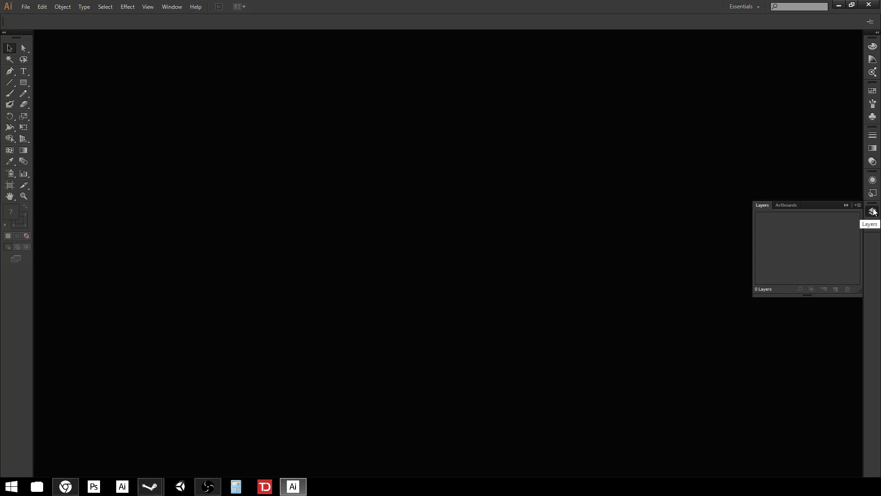
{"action": "left_click", "coordinate": [874, 212]}
{"action": "left_click", "coordinate": [877, 92]}
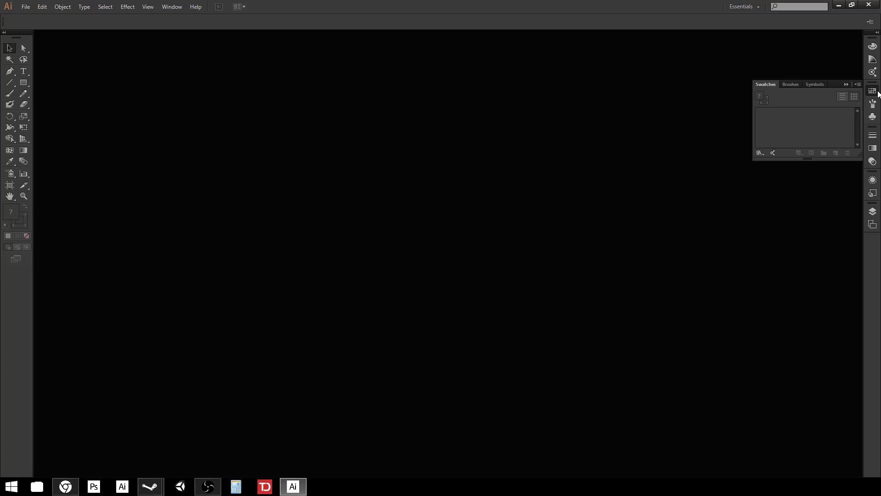
{"action": "left_click", "coordinate": [878, 92]}
Step: Show the Color panel and its Color Guide, and browse the Window menu without choosing anything
{"action": "left_click", "coordinate": [873, 48]}
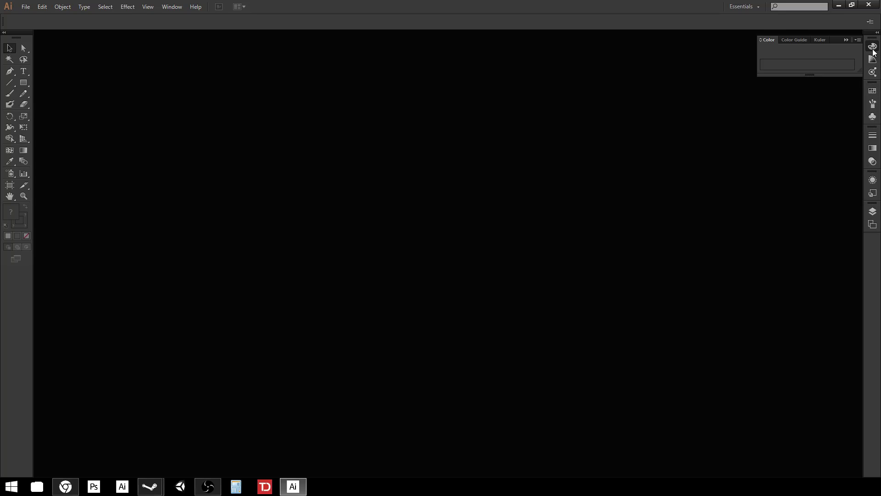
{"action": "left_click", "coordinate": [873, 49]}
{"action": "left_click", "coordinate": [874, 58]}
{"action": "left_click", "coordinate": [876, 59]}
{"action": "left_click", "coordinate": [171, 7]}
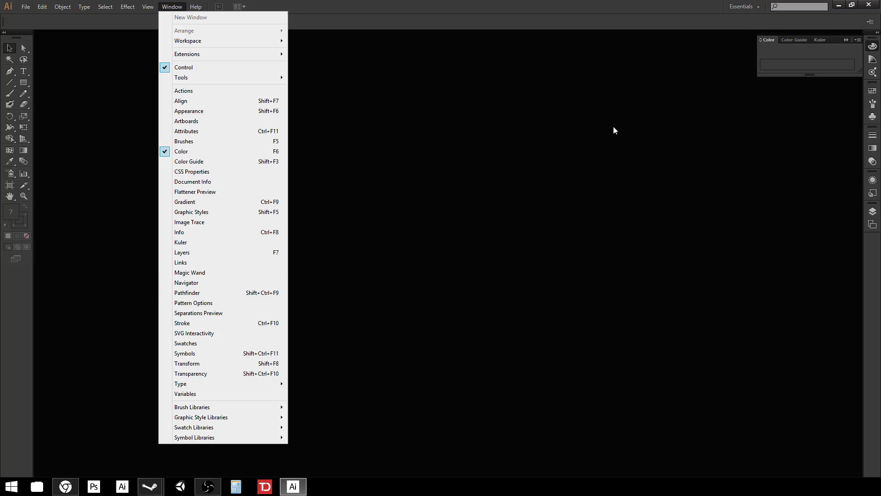
{"action": "left_click", "coordinate": [390, 215]}
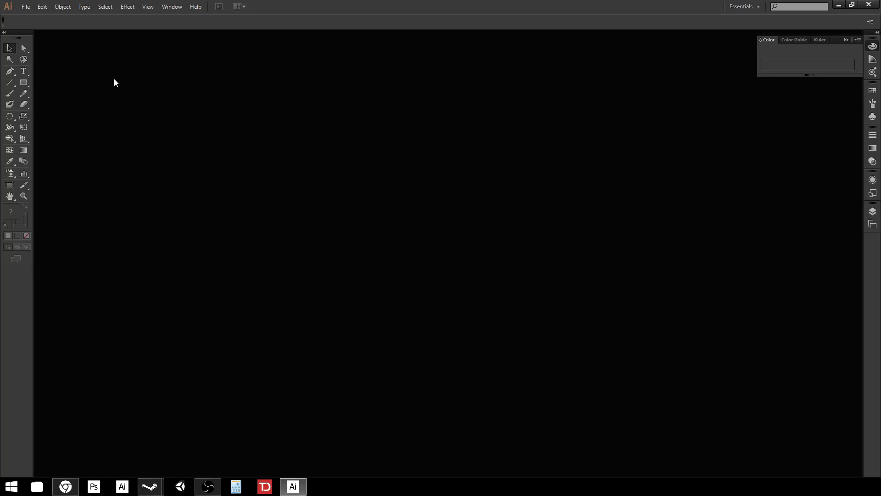
Step: Start a File > New document at 1000 × 1000 px with 1 artboard, leaving Advanced collapsed
{"action": "left_click", "coordinate": [25, 7]}
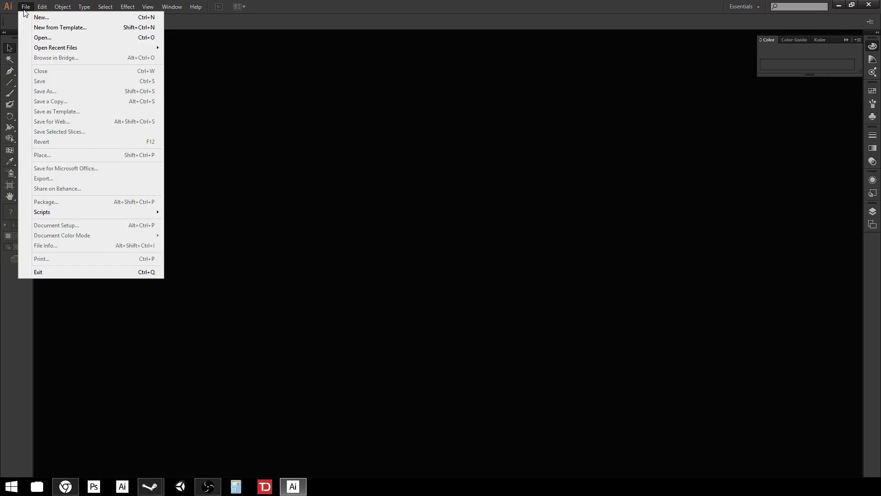
{"action": "left_click", "coordinate": [40, 17]}
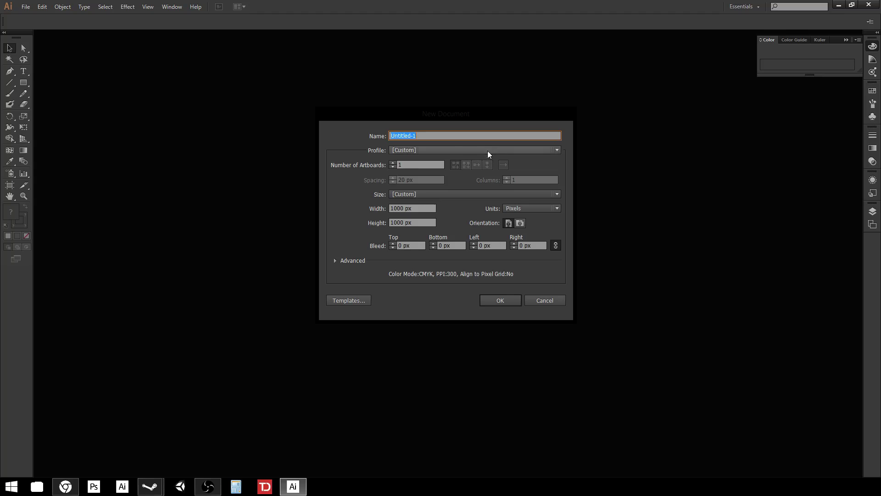
{"action": "left_click", "coordinate": [411, 210]}
{"action": "left_click", "coordinate": [419, 222]}
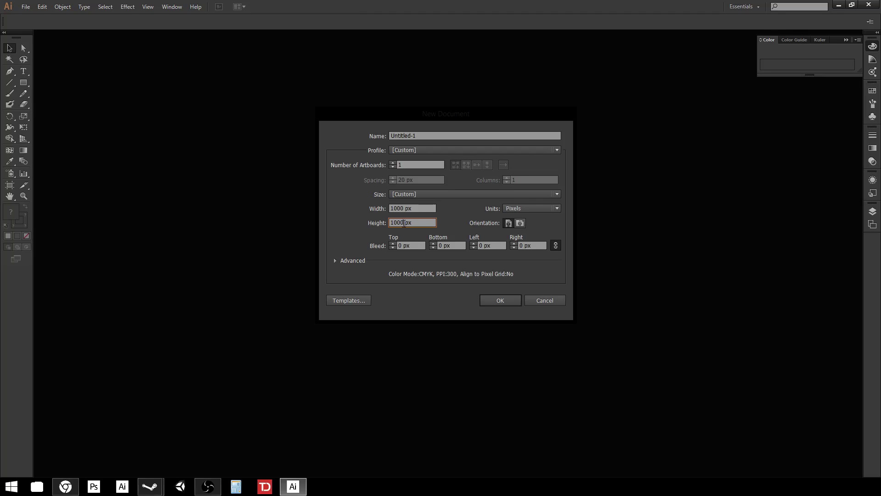
{"action": "left_click", "coordinate": [393, 163]}
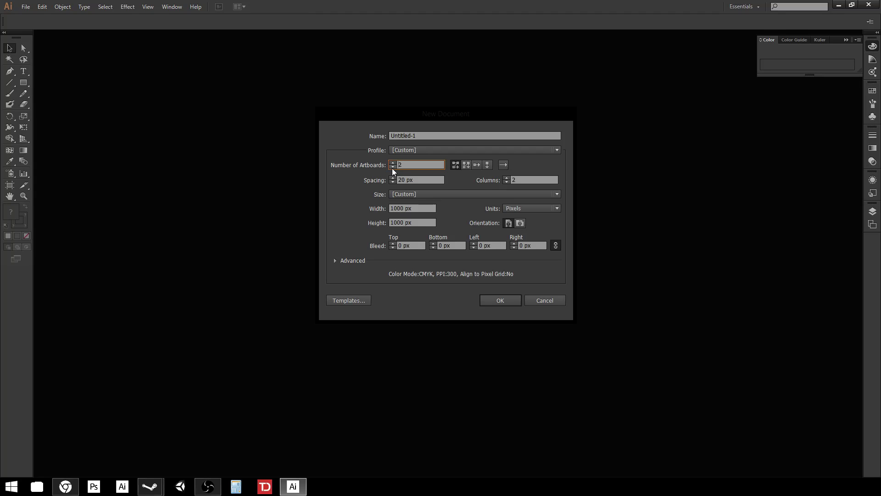
{"action": "left_click", "coordinate": [392, 167]}
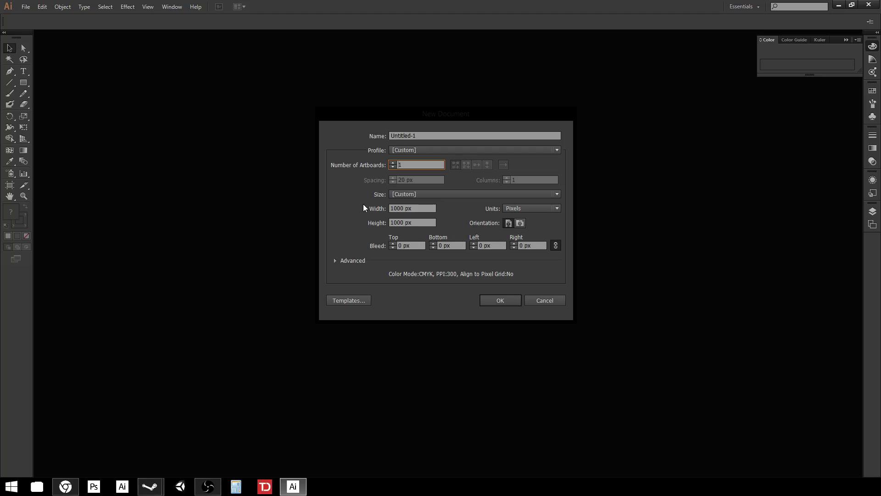
{"action": "left_click", "coordinate": [335, 261]}
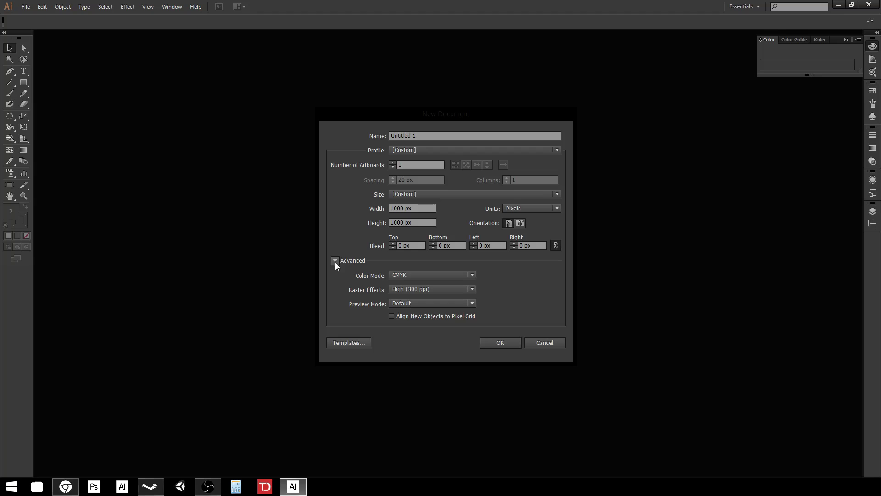
{"action": "left_click", "coordinate": [335, 260]}
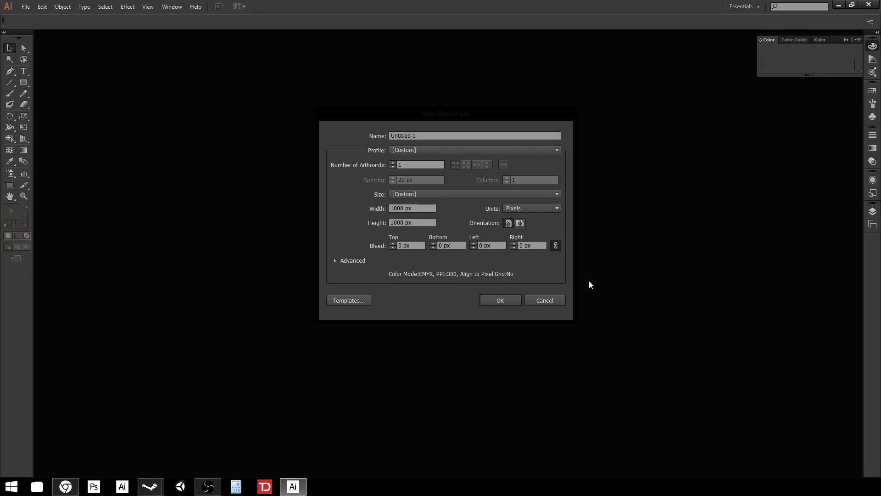
Step: Create the 1000 × 1000 px document and set the fill colour to red
{"action": "left_click", "coordinate": [499, 301]}
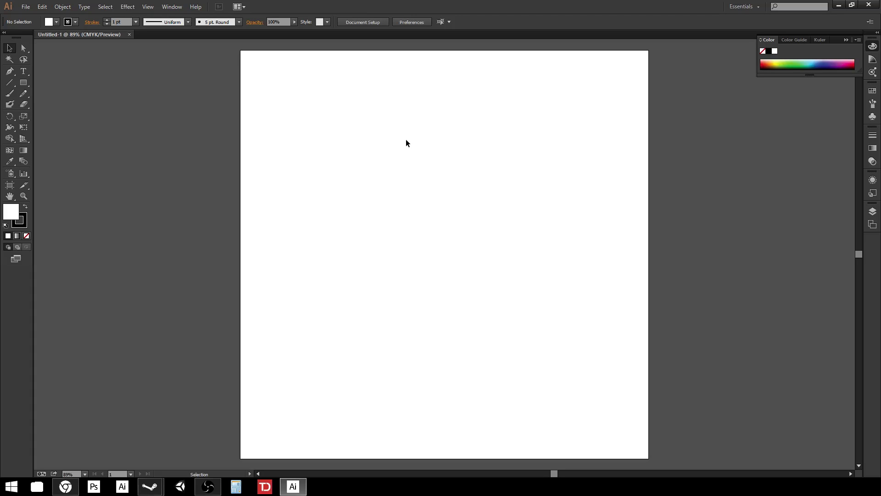
{"action": "left_click", "coordinate": [25, 85]}
{"action": "left_click", "coordinate": [75, 22]}
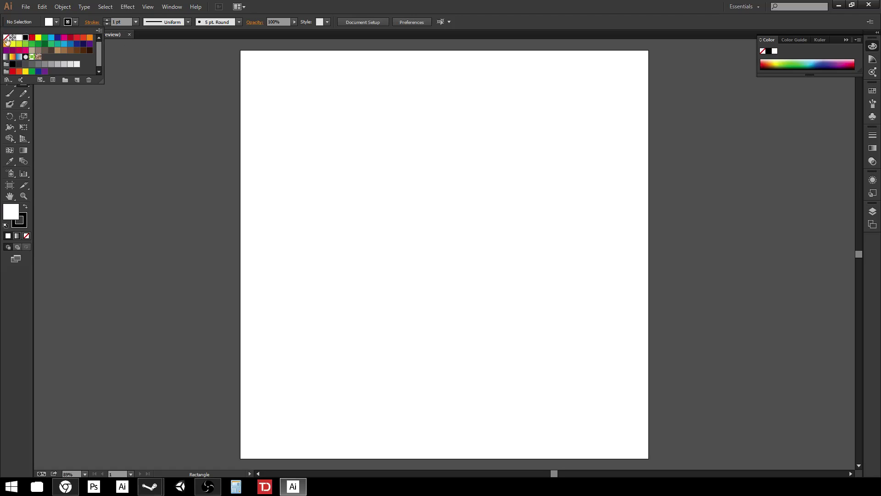
{"action": "left_click", "coordinate": [58, 22]}
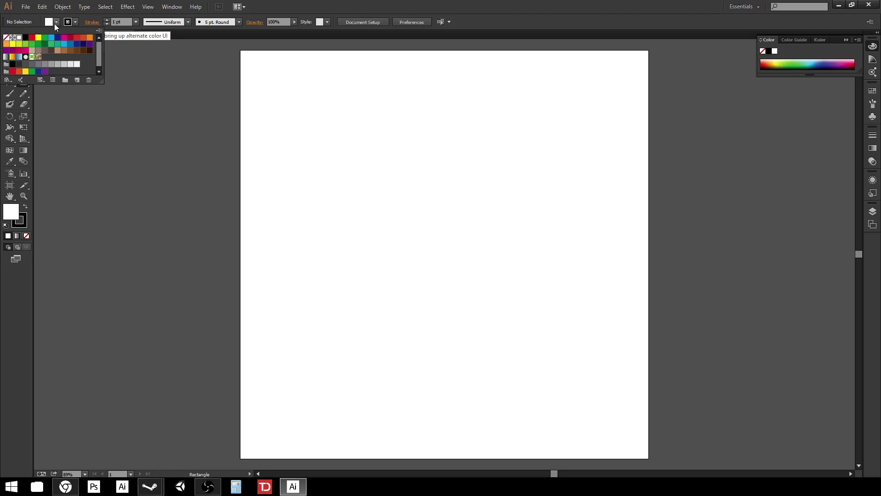
{"action": "left_click", "coordinate": [32, 37]}
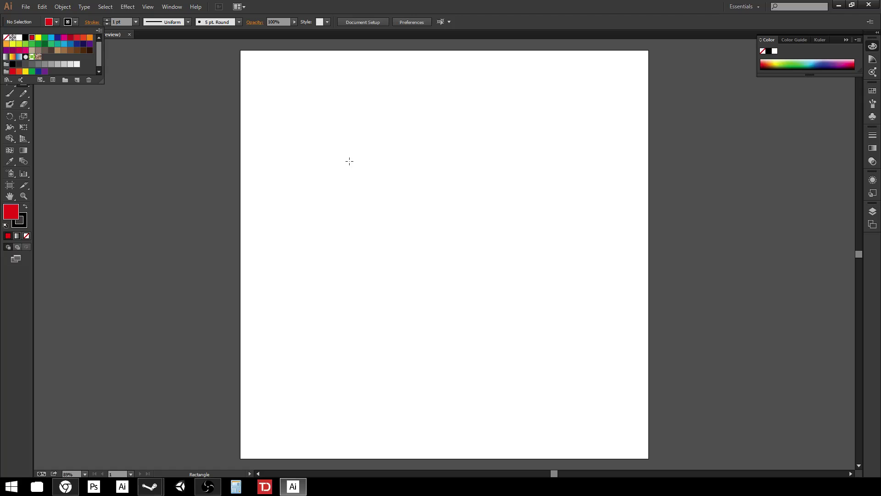
Step: Draw a red circle near the top centre of the artboard with the Ellipse tool, then deselect it
{"action": "left_click_drag", "start_coordinate": [23, 82], "coordinate": [64, 104]}
{"action": "left_click_drag", "start_coordinate": [372, 136], "coordinate": [527, 290]}
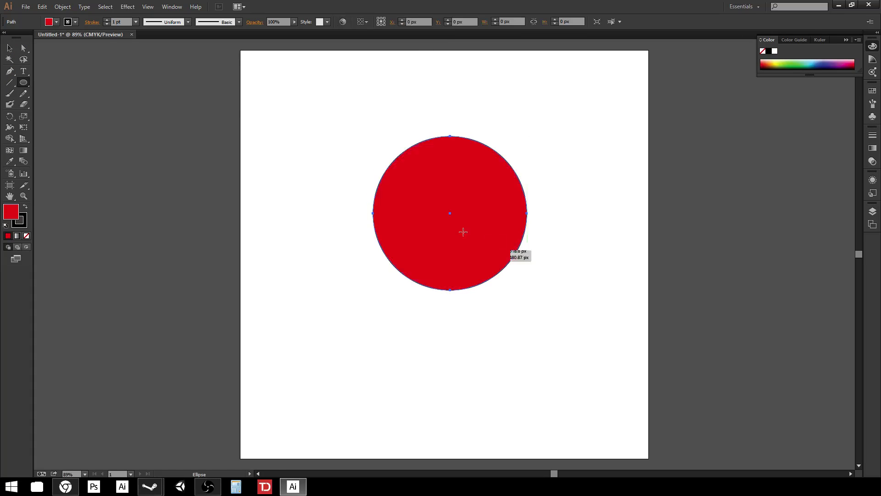
{"action": "left_click", "coordinate": [9, 47]}
{"action": "left_click", "coordinate": [644, 248]}
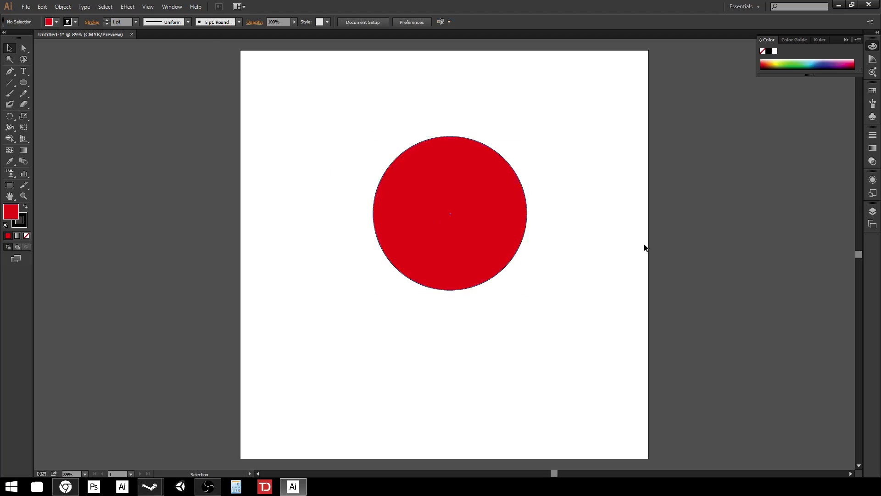
{"action": "left_click", "coordinate": [872, 211]}
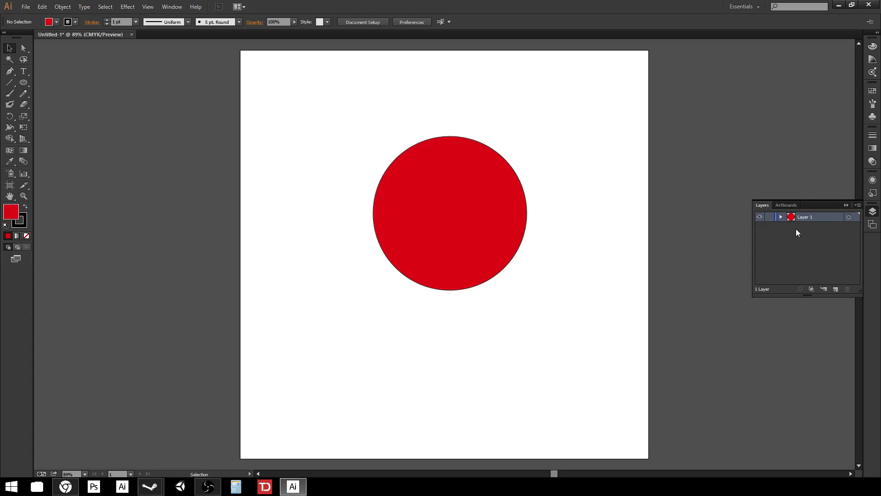
Step: Move the red circle up and to the left on the artboard
{"action": "left_click", "coordinate": [497, 233]}
{"action": "left_click_drag", "start_coordinate": [500, 258], "coordinate": [450, 230]}
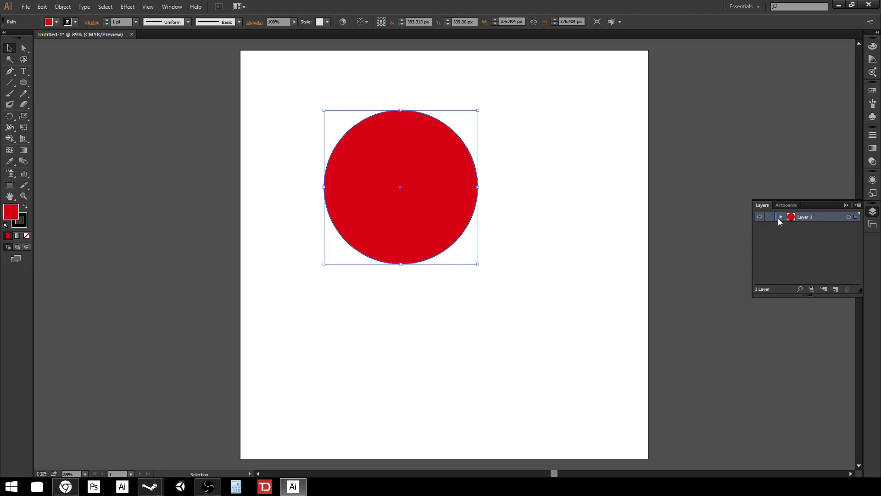
{"action": "left_click", "coordinate": [780, 217]}
{"action": "left_click", "coordinate": [780, 217]}
Step: Add Layer 2 and Layer 3, rename Layer 1 to 'Basic Shape', and make Layer 2 active
{"action": "left_click", "coordinate": [835, 289]}
{"action": "left_click", "coordinate": [835, 289]}
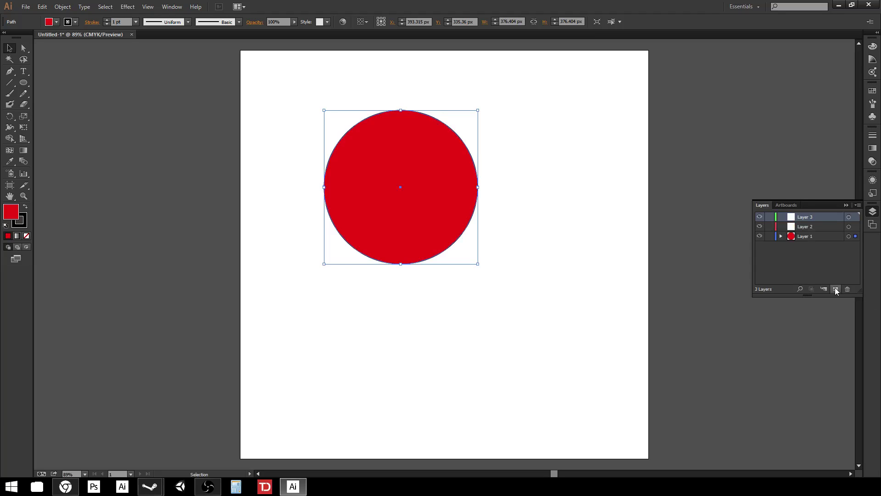
{"action": "left_click", "coordinate": [809, 237]}
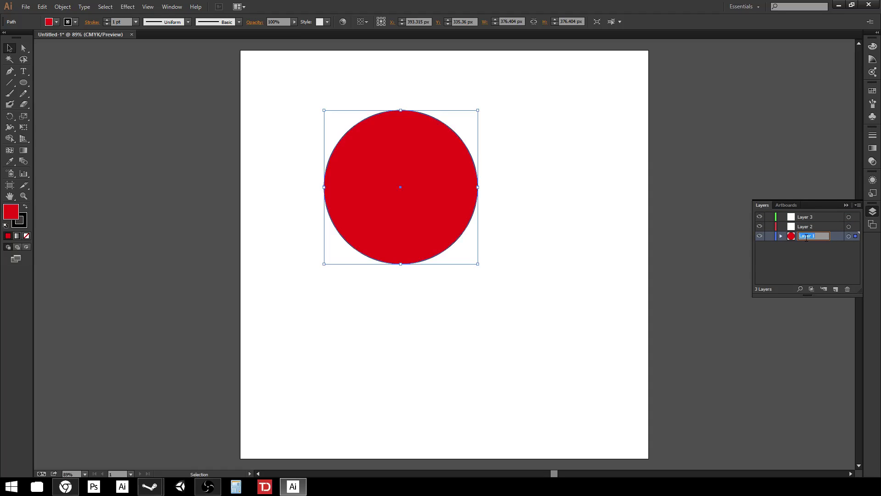
{"action": "type", "text": "Basic Shape"}
{"action": "key", "text": "Return"}
{"action": "left_click", "coordinate": [807, 244]}
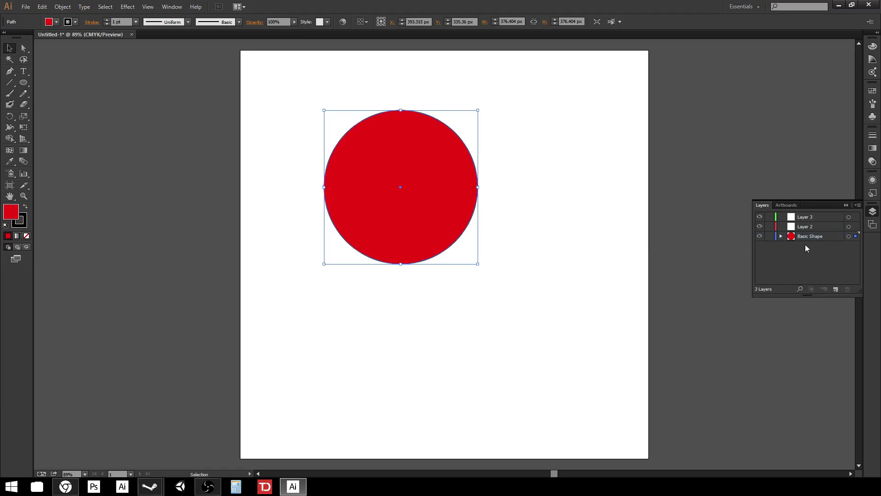
{"action": "left_click", "coordinate": [791, 228]}
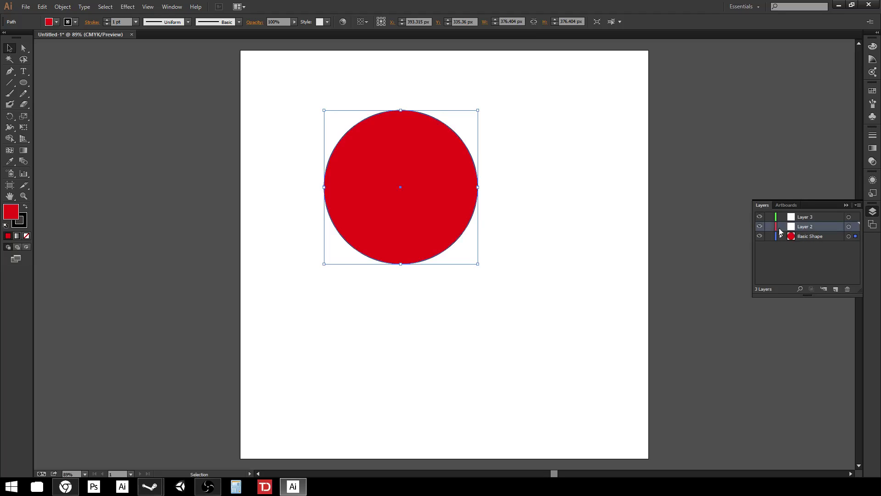
Step: Draw a second, green-filled circle and move it to overlap the red one
{"action": "left_click", "coordinate": [23, 83]}
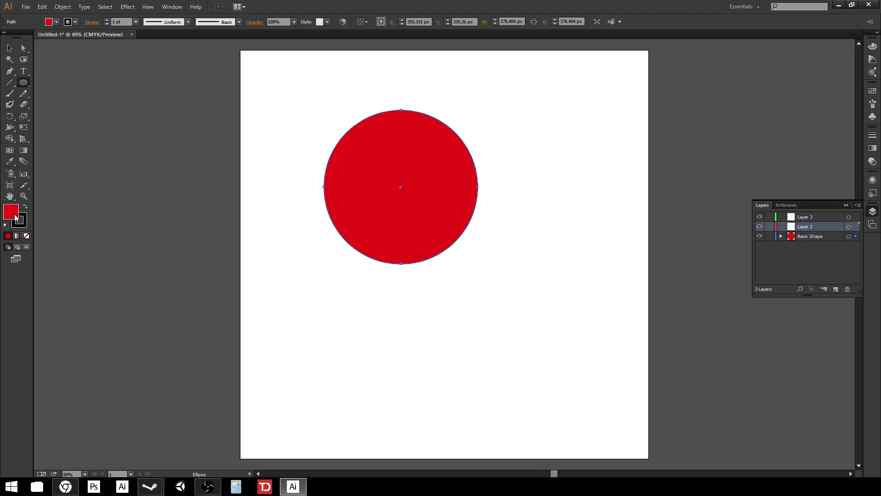
{"action": "left_click_drag", "start_coordinate": [495, 209], "coordinate": [606, 320]}
{"action": "left_click", "coordinate": [56, 22]}
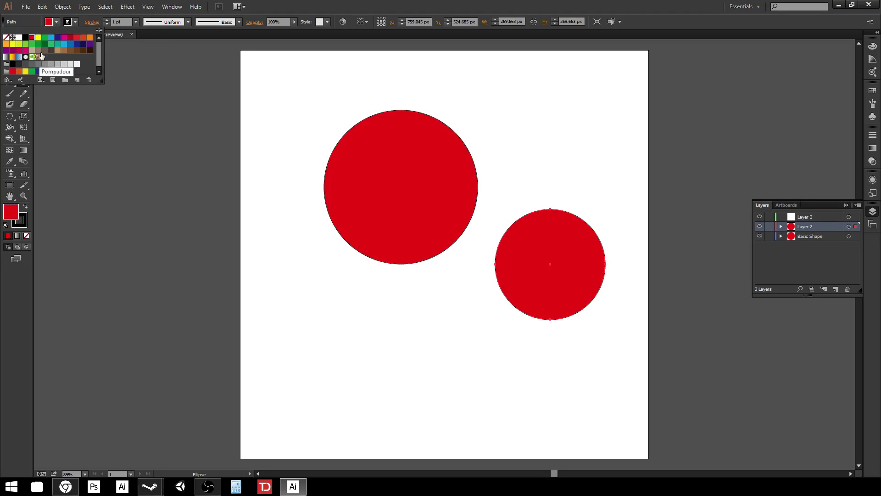
{"action": "left_click", "coordinate": [46, 51]}
{"action": "left_click", "coordinate": [9, 48]}
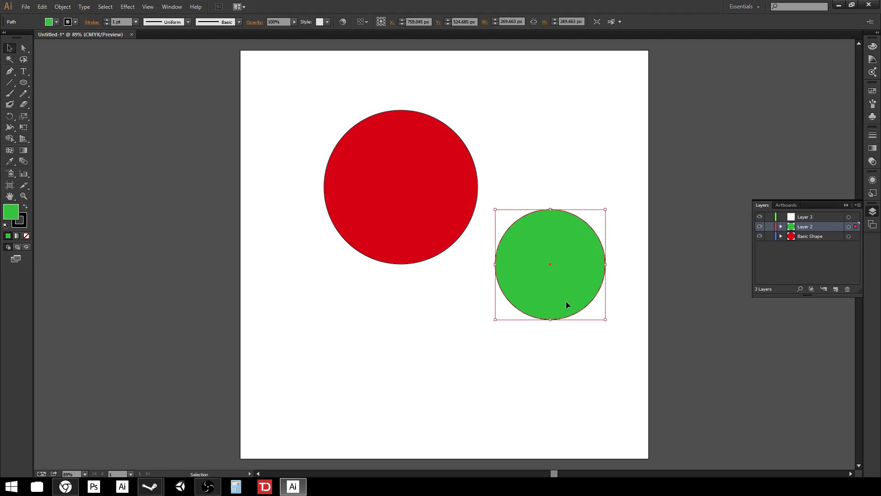
{"action": "left_click_drag", "start_coordinate": [578, 301], "coordinate": [488, 188]}
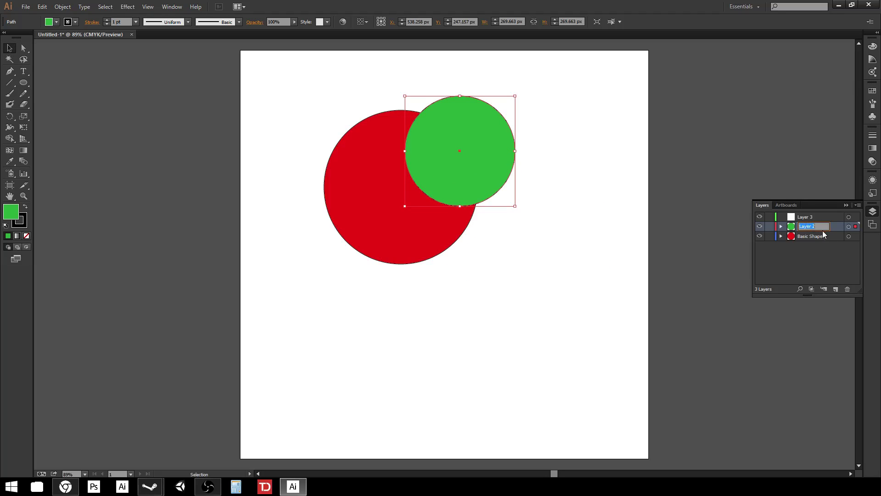
Step: Rename the new layer 'Green', drag it below Basic Shape, and collapse the Layers panel
{"action": "type", "text": "Green"}
{"action": "key", "text": "Return"}
{"action": "left_click", "coordinate": [834, 245]}
{"action": "left_click", "coordinate": [812, 228]}
{"action": "left_click_drag", "start_coordinate": [811, 226], "coordinate": [814, 246]}
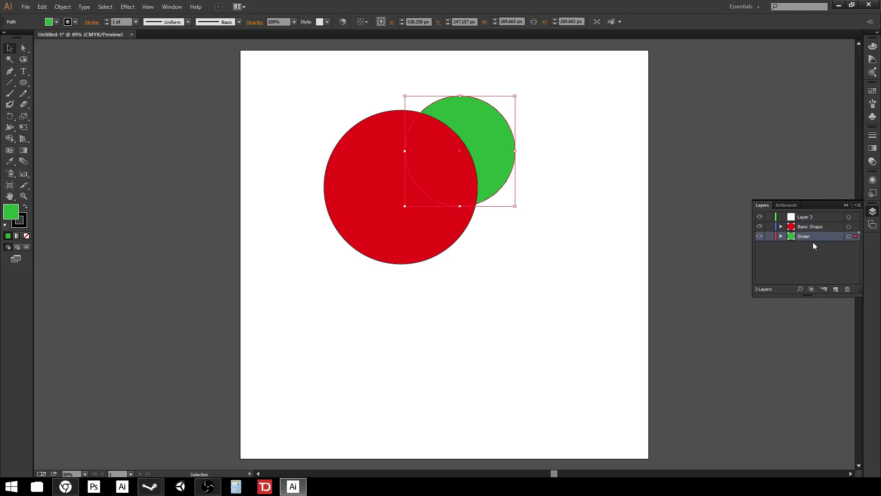
{"action": "left_click", "coordinate": [595, 248]}
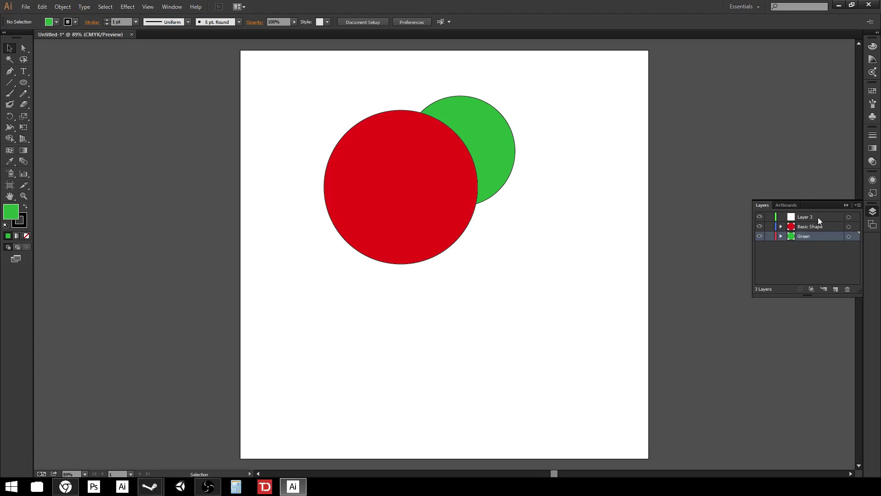
{"action": "left_click", "coordinate": [846, 204]}
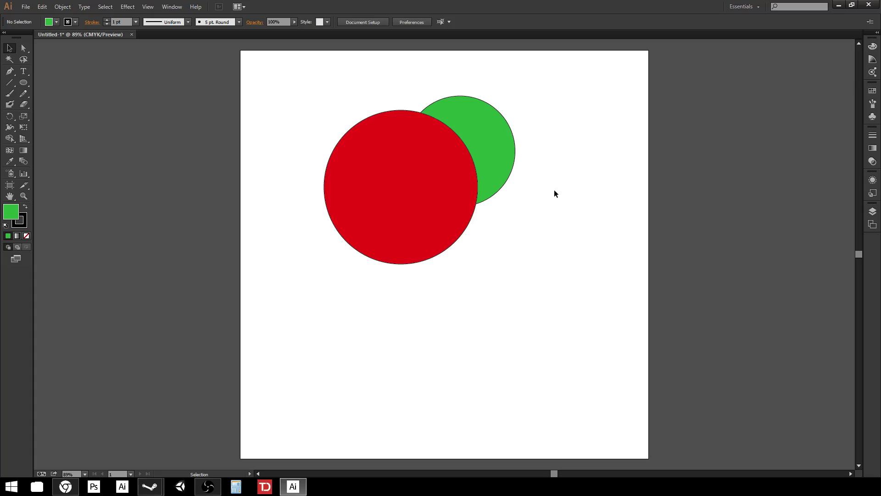
{"action": "key", "text": "ctrl+equal"}
{"action": "key", "text": "ctrl+equal"}
{"action": "key", "text": "ctrl+equal"}
{"action": "key", "text": "ctrl+equal"}
{"action": "key", "text": "ctrl+equal"}
{"action": "key", "text": "ctrl+equal"}
{"action": "key", "text": "ctrl+equal"}
{"action": "key", "text": "ctrl+equal"}
{"action": "key", "text": "ctrl+equal"}
{"action": "key", "text": "ctrl+equal"}
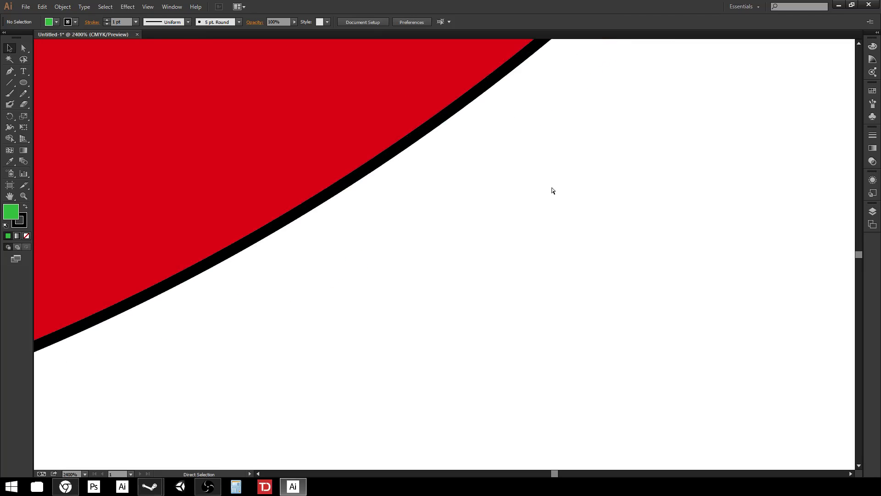
{"action": "left_click_drag", "start_coordinate": [283, 165], "coordinate": [608, 305]}
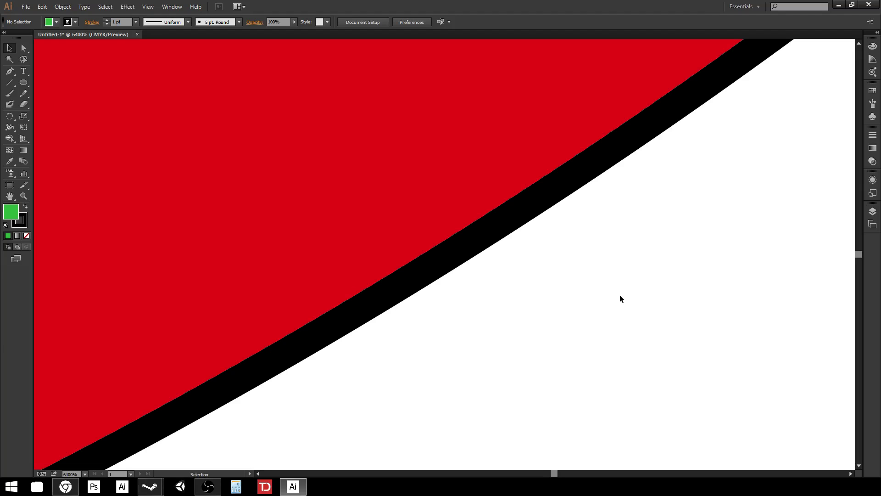
{"action": "key", "text": "ctrl+minus"}
{"action": "key", "text": "ctrl+minus"}
{"action": "key", "text": "ctrl+minus"}
{"action": "key", "text": "ctrl+minus"}
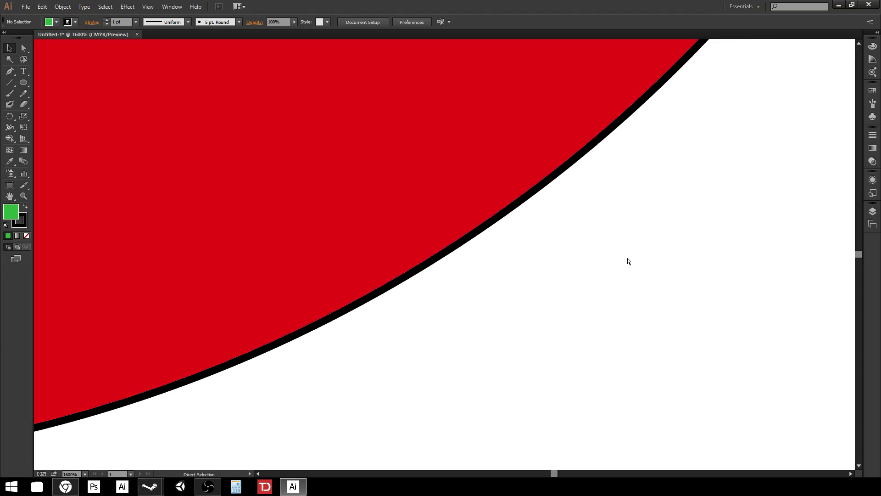
{"action": "key", "text": "ctrl+minus"}
{"action": "key", "text": "ctrl+minus"}
{"action": "key", "text": "ctrl+minus"}
{"action": "key", "text": "ctrl+minus"}
{"action": "key", "text": "ctrl+minus"}
{"action": "key", "text": "ctrl+minus"}
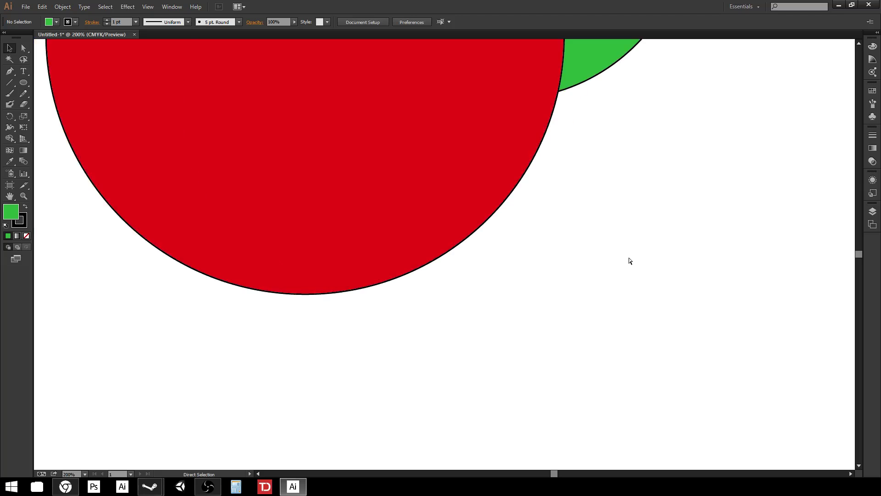
{"action": "key", "text": "ctrl+minus"}
{"action": "key", "text": "ctrl+minus"}
{"action": "left_click_drag", "start_coordinate": [594, 229], "coordinate": [549, 297]}
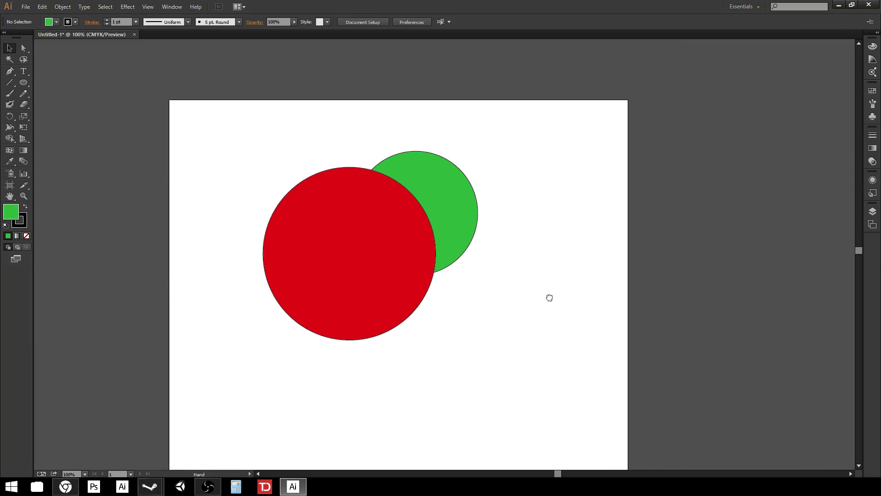
{"action": "key", "text": "ctrl+plus"}
{"action": "key", "text": "ctrl+plus"}
{"action": "key", "text": "ctrl+plus"}
{"action": "key", "text": "ctrl+plus"}
{"action": "key", "text": "ctrl+plus"}
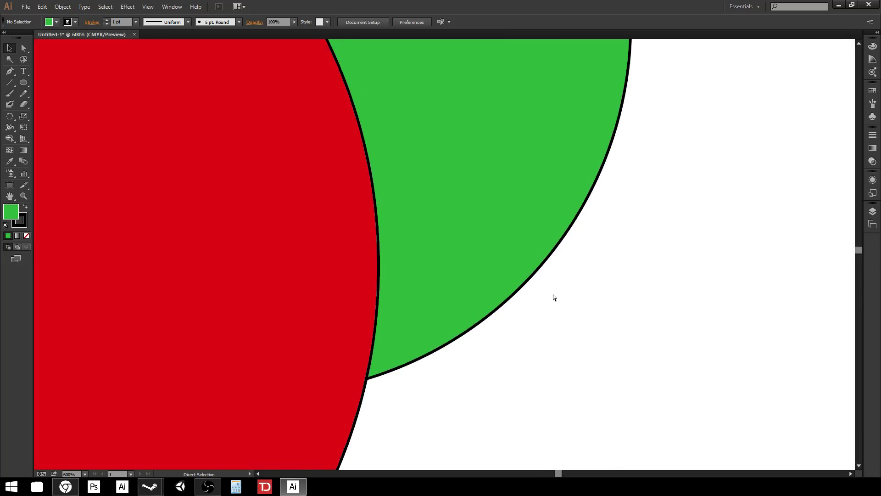
{"action": "key", "text": "ctrl+plus"}
{"action": "key", "text": "ctrl+plus"}
{"action": "key", "text": "ctrl+plus"}
{"action": "key", "text": "ctrl+plus"}
{"action": "key", "text": "ctrl+plus"}
{"action": "left_click_drag", "start_coordinate": [147, 315], "coordinate": [296, 152]}
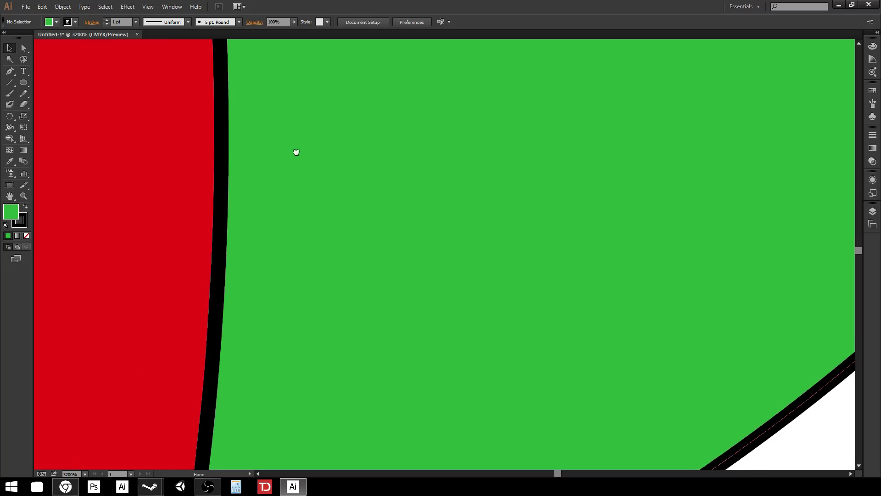
{"action": "key", "text": "ctrl+plus"}
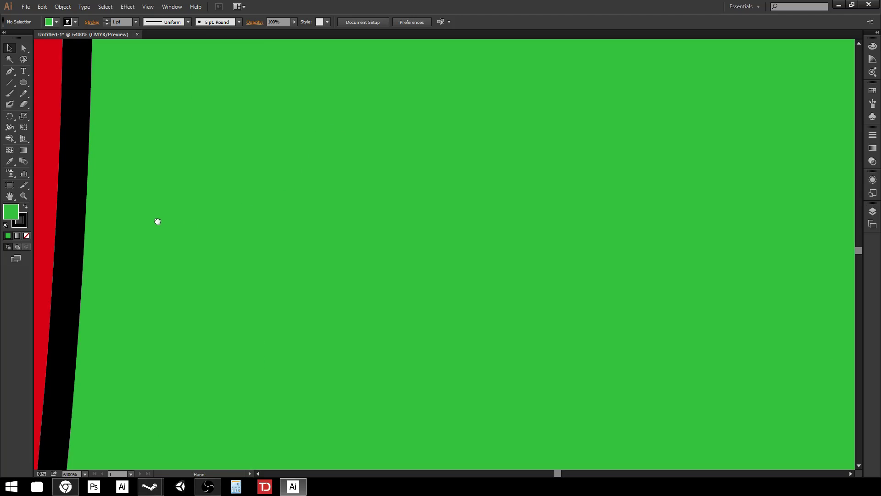
{"action": "left_click_drag", "start_coordinate": [158, 222], "coordinate": [400, 222]}
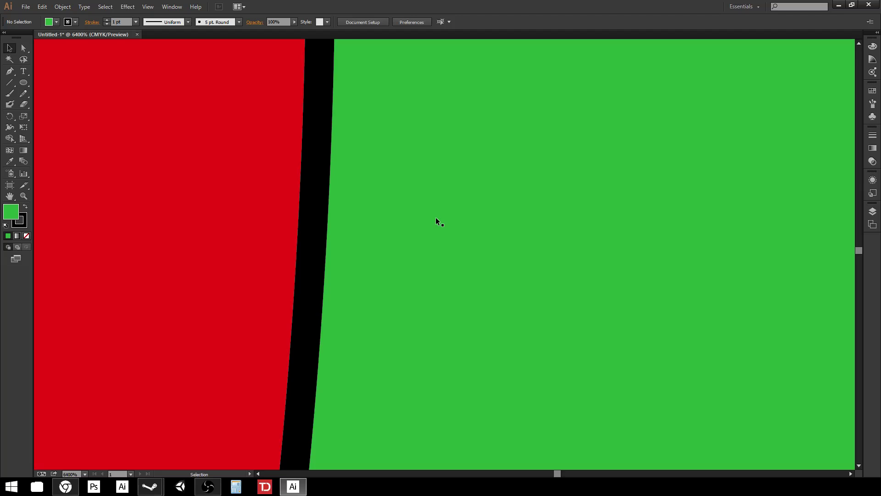
{"action": "key", "text": "ctrl+minus"}
{"action": "key", "text": "ctrl+minus"}
{"action": "key", "text": "ctrl+minus"}
{"action": "key", "text": "ctrl+minus"}
{"action": "key", "text": "ctrl+minus"}
{"action": "key", "text": "ctrl+minus"}
{"action": "key", "text": "ctrl+minus"}
{"action": "key", "text": "ctrl+minus"}
{"action": "key", "text": "ctrl+minus"}
{"action": "key", "text": "ctrl+minus"}
{"action": "key", "text": "ctrl+minus"}
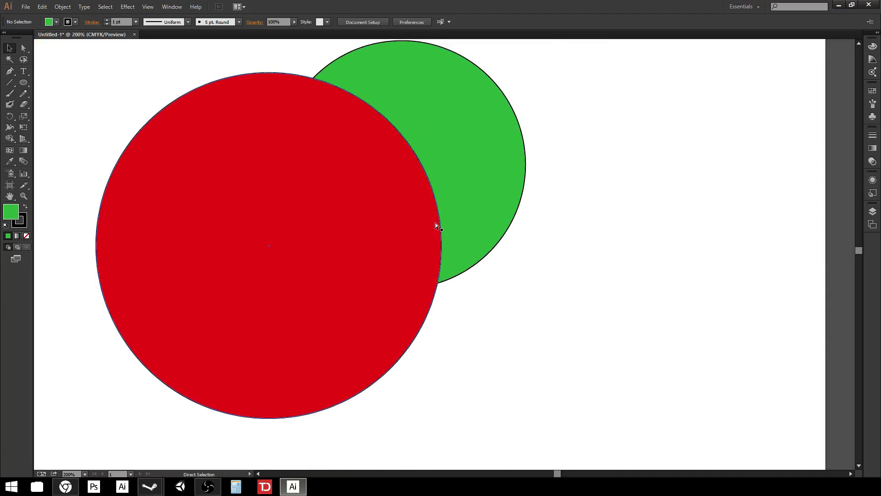
Step: Shrink the red circle to 168.404 px wide and drag it over the green circle's upper-left edge
{"action": "left_click", "coordinate": [425, 273]}
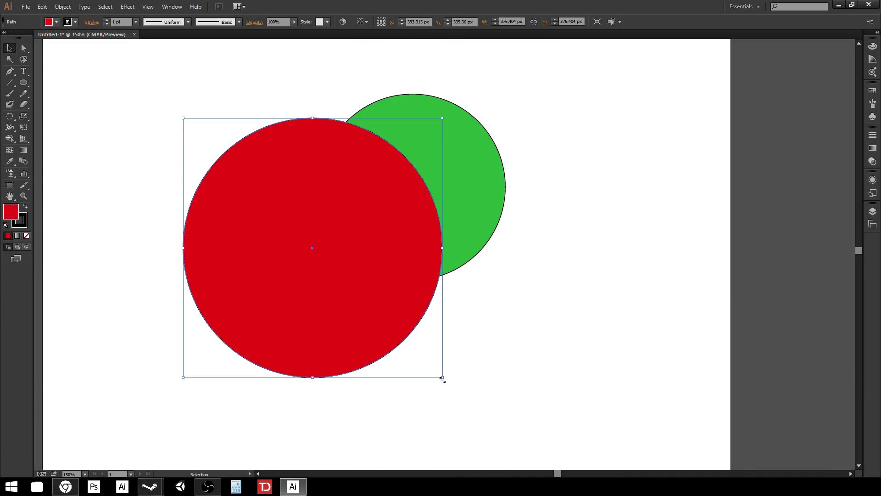
{"action": "left_click", "coordinate": [501, 353]}
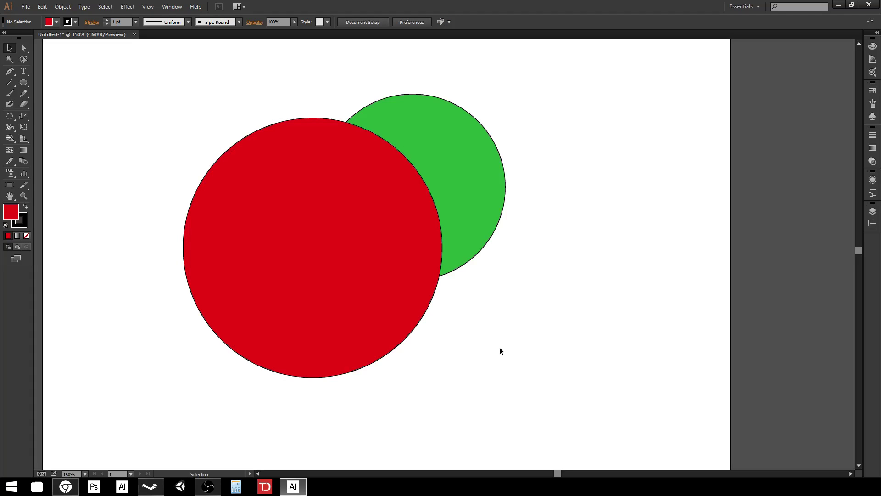
{"action": "left_click_drag", "start_coordinate": [388, 269], "coordinate": [596, 184]}
{"action": "left_click_drag", "start_coordinate": [593, 229], "coordinate": [555, 259]}
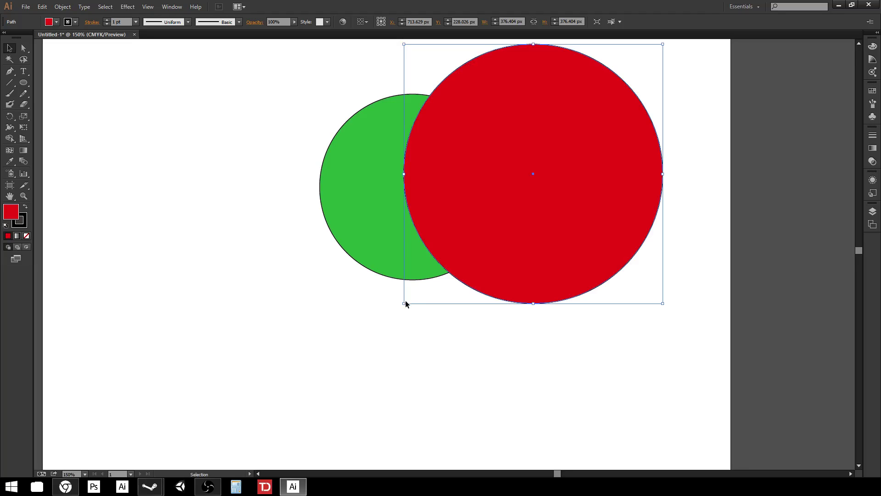
{"action": "left_click_drag", "start_coordinate": [405, 303], "coordinate": [548, 220]}
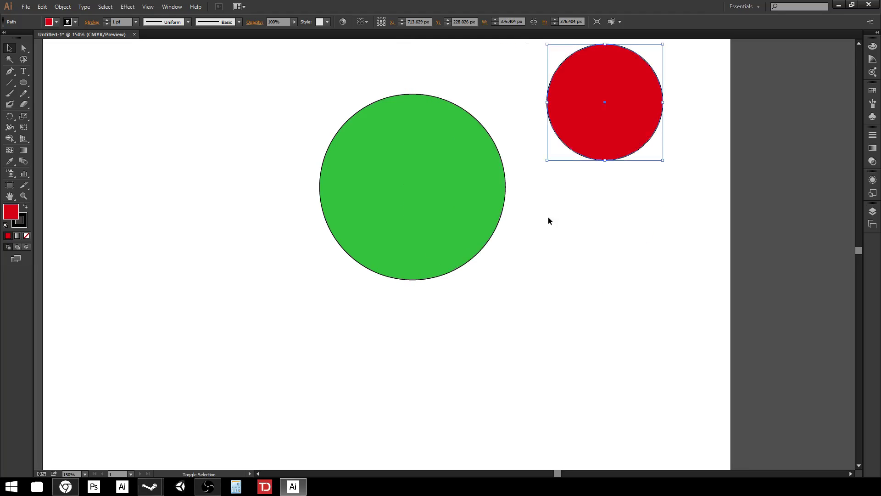
{"action": "left_click_drag", "start_coordinate": [593, 135], "coordinate": [281, 185]}
{"action": "left_click", "coordinate": [289, 252]}
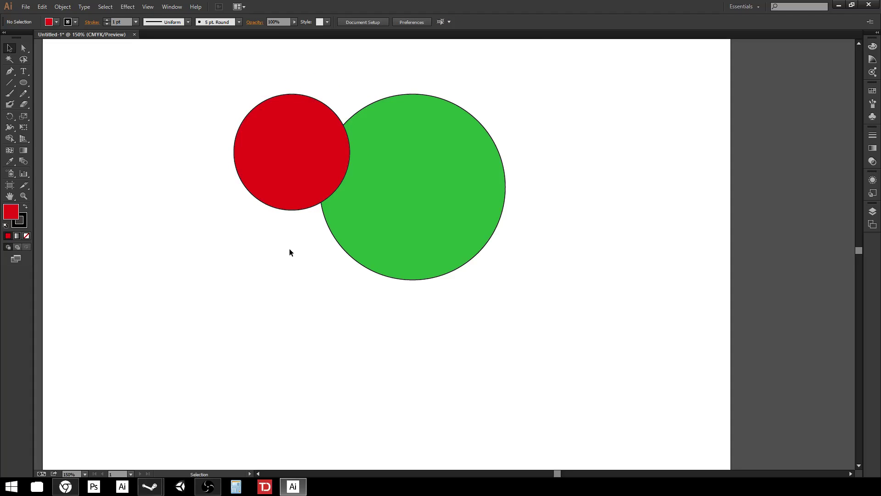
{"action": "key", "text": "ctrl+plus"}
{"action": "key", "text": "ctrl+plus"}
{"action": "key", "text": "ctrl+plus"}
{"action": "key", "text": "ctrl+plus"}
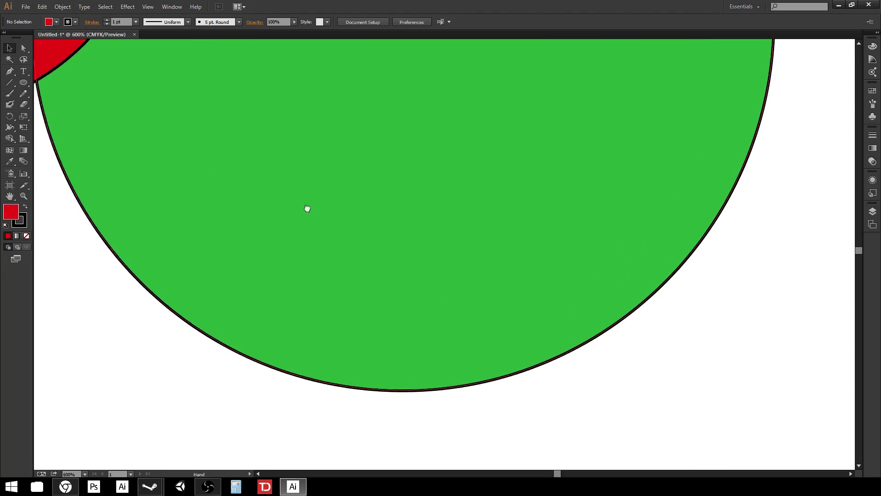
{"action": "left_click_drag", "start_coordinate": [307, 209], "coordinate": [440, 255]}
{"action": "left_click_drag", "start_coordinate": [320, 168], "coordinate": [380, 306]}
{"action": "left_click_drag", "start_coordinate": [340, 240], "coordinate": [384, 315]}
{"action": "left_click_drag", "start_coordinate": [379, 220], "coordinate": [379, 315]}
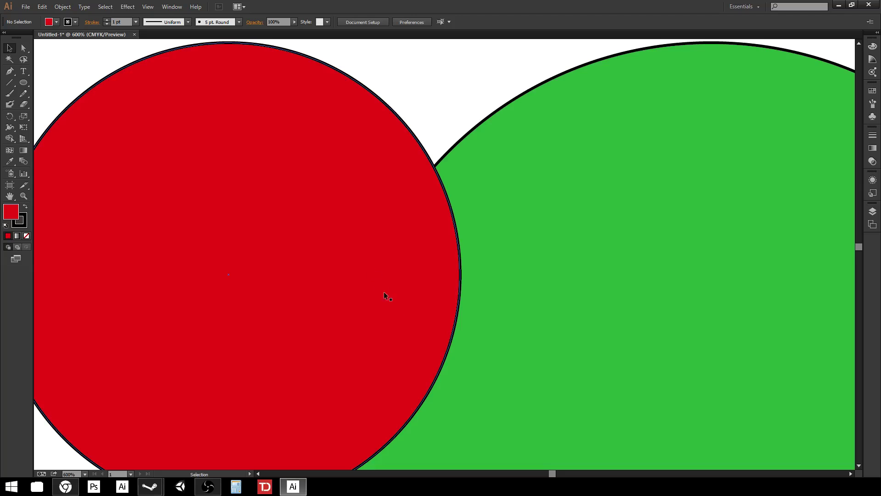
{"action": "left_click_drag", "start_coordinate": [385, 296], "coordinate": [377, 118]}
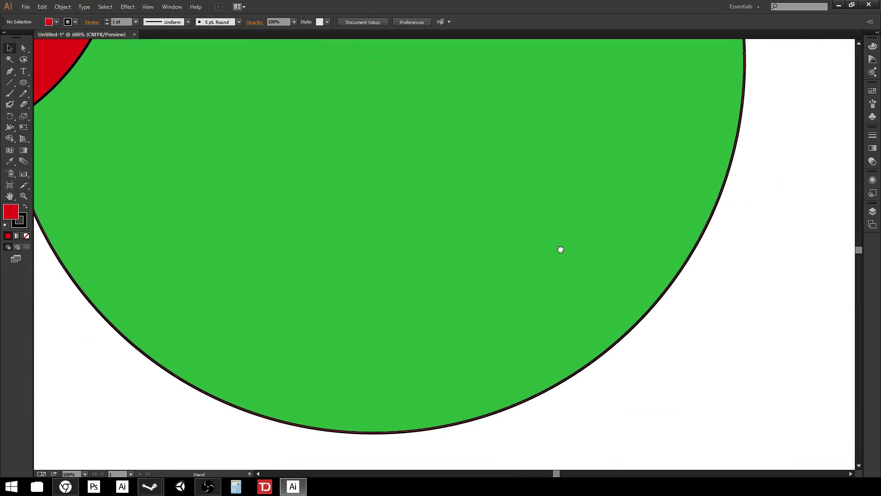
{"action": "left_click_drag", "start_coordinate": [560, 250], "coordinate": [513, 402]}
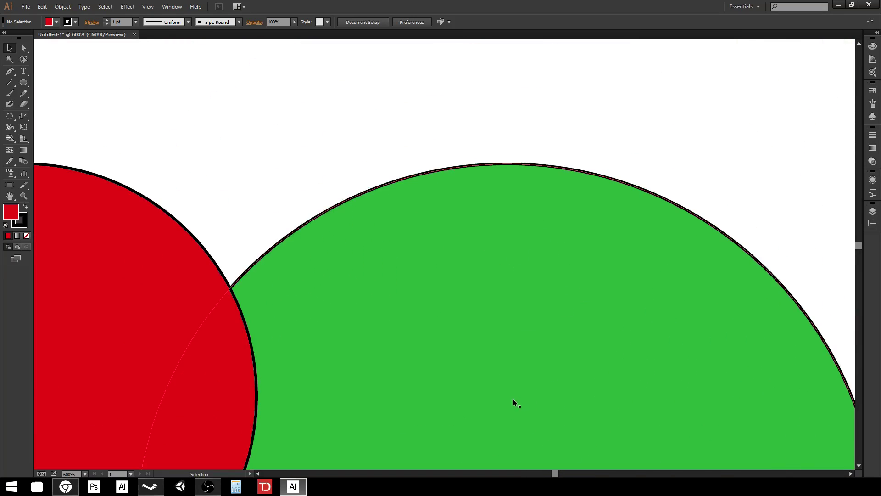
{"action": "scroll", "coordinate": [511, 391], "scroll_direction": "down", "scroll_amount": 5}
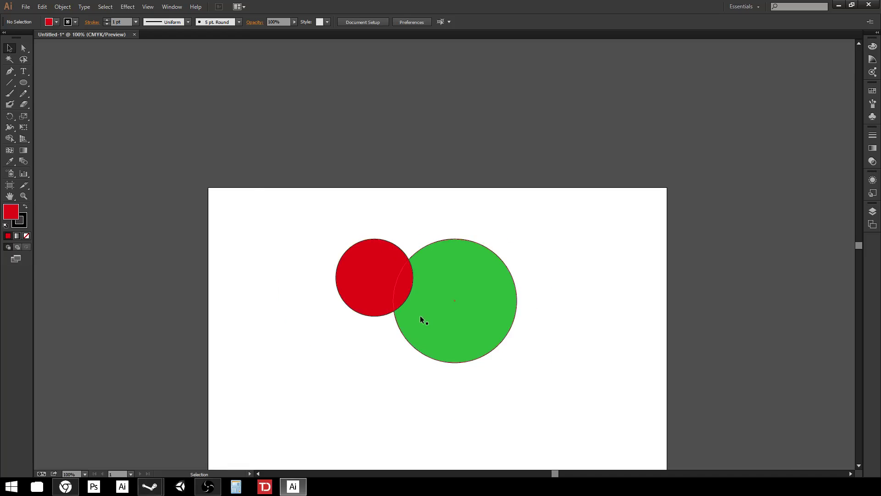
{"action": "left_click_drag", "start_coordinate": [462, 386], "coordinate": [375, 272]}
{"action": "scroll", "coordinate": [324, 255], "scroll_direction": "up", "scroll_amount": 2}
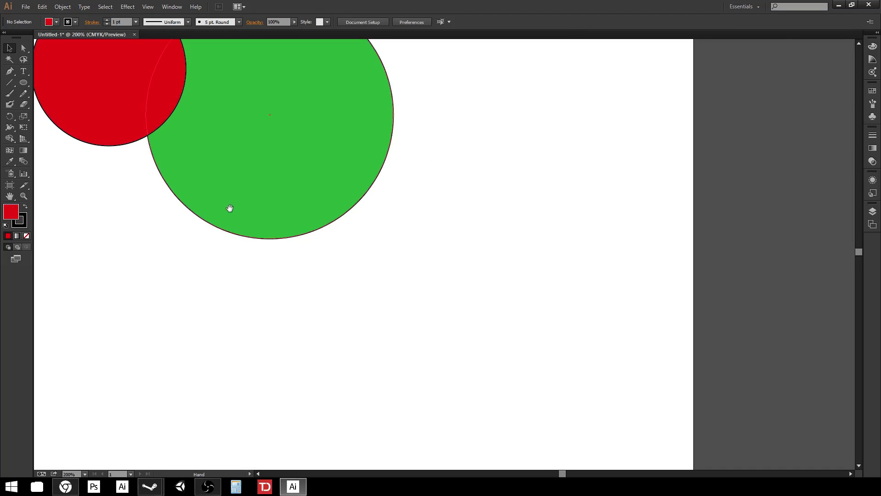
{"action": "left_click_drag", "start_coordinate": [228, 209], "coordinate": [361, 307]}
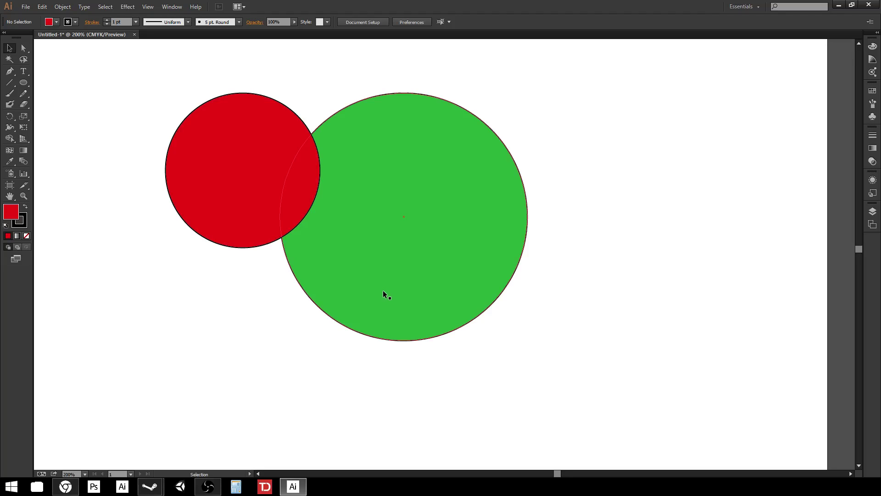
Step: Reposition both circles, ending with the green one moved down-right beneath the red one's overlap
{"action": "left_click_drag", "start_coordinate": [380, 281], "coordinate": [647, 307]}
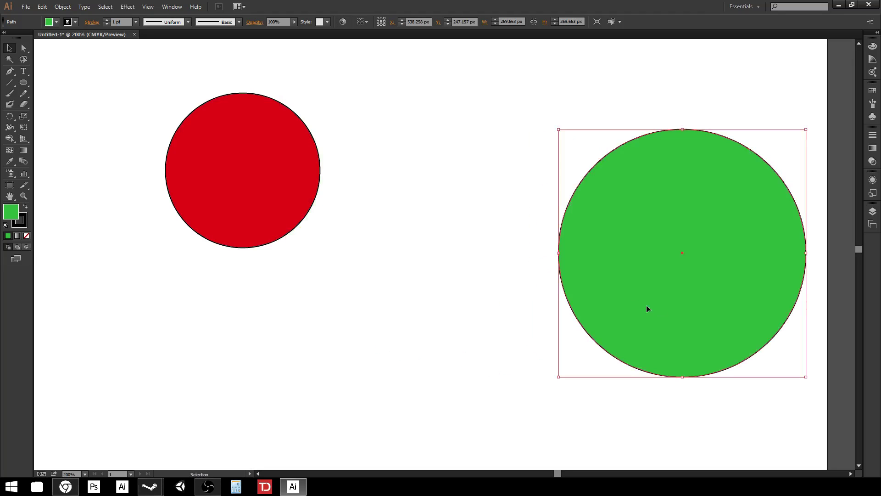
{"action": "left_click", "coordinate": [218, 205]}
{"action": "left_click_drag", "start_coordinate": [227, 223], "coordinate": [574, 238]}
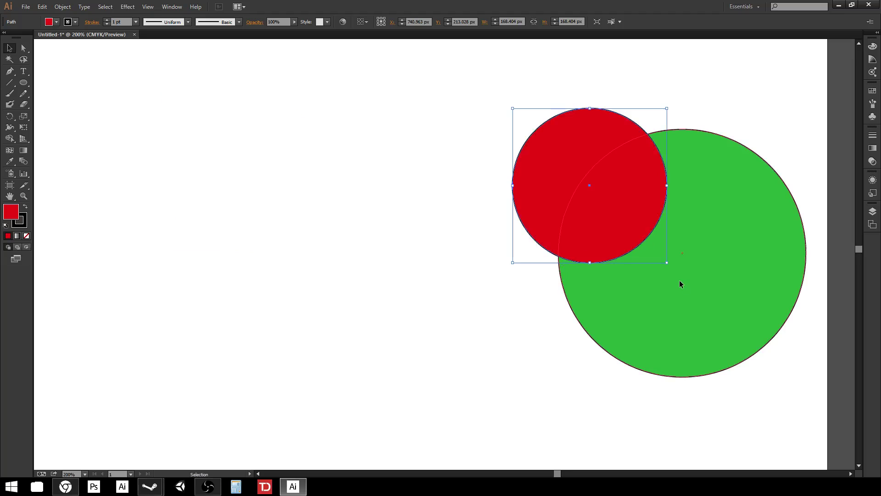
{"action": "left_click", "coordinate": [706, 307]}
{"action": "left_click_drag", "start_coordinate": [705, 307], "coordinate": [311, 257]}
{"action": "left_click_drag", "start_coordinate": [576, 207], "coordinate": [380, 171]}
{"action": "left_click", "coordinate": [301, 238]}
{"action": "left_click_drag", "start_coordinate": [258, 269], "coordinate": [461, 306]}
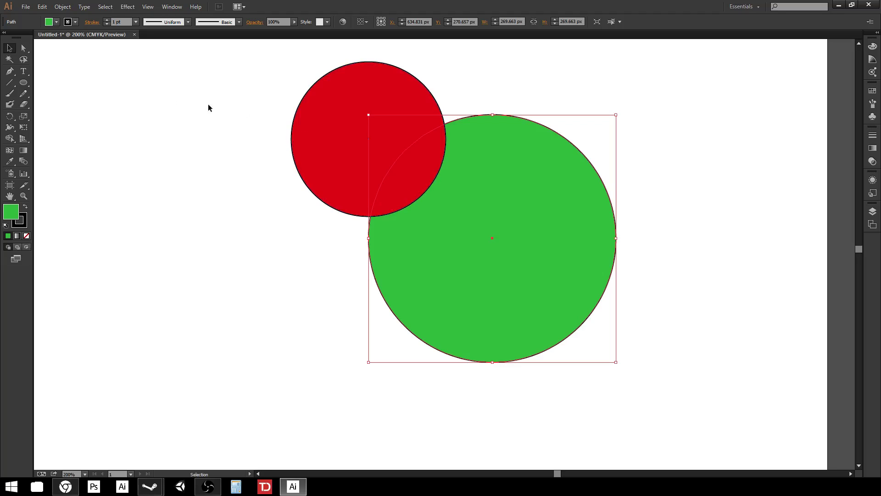
Step: Save the drawing as 'Circles' in Adobe Illustrator (*.AI) format via Save As
{"action": "left_click", "coordinate": [26, 7]}
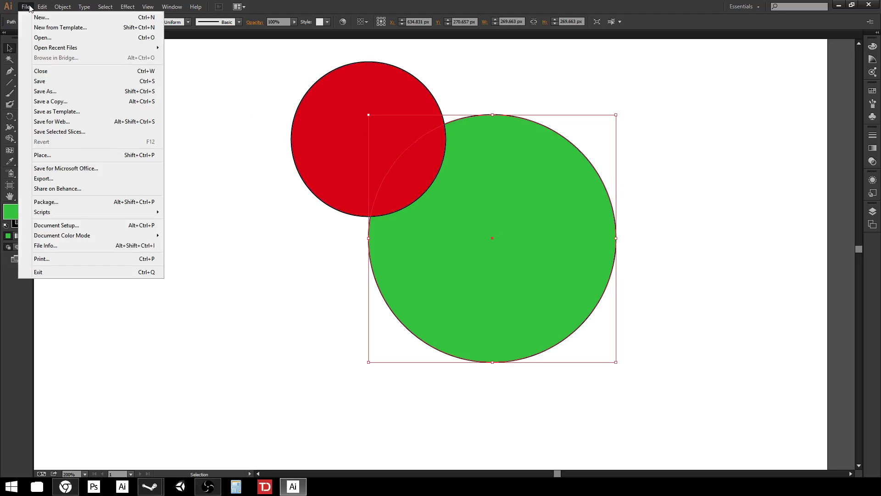
{"action": "left_click", "coordinate": [65, 91]}
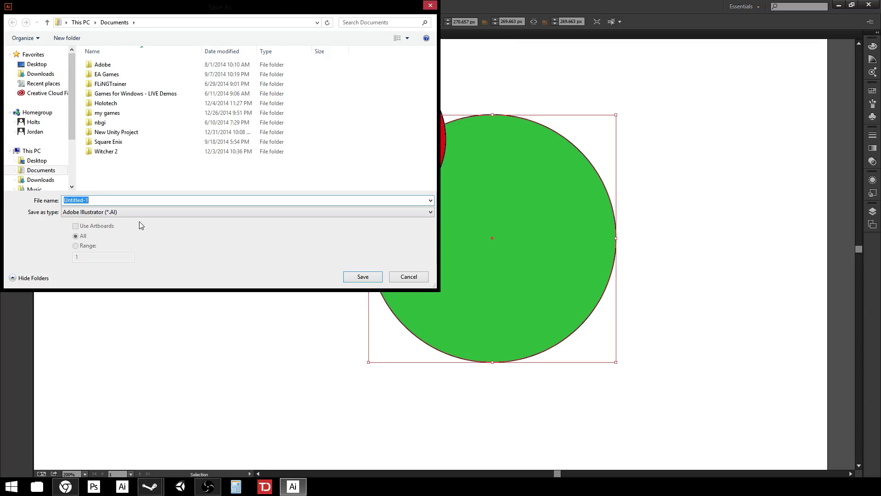
{"action": "type", "text": "Circles"}
{"action": "key", "text": "Return"}
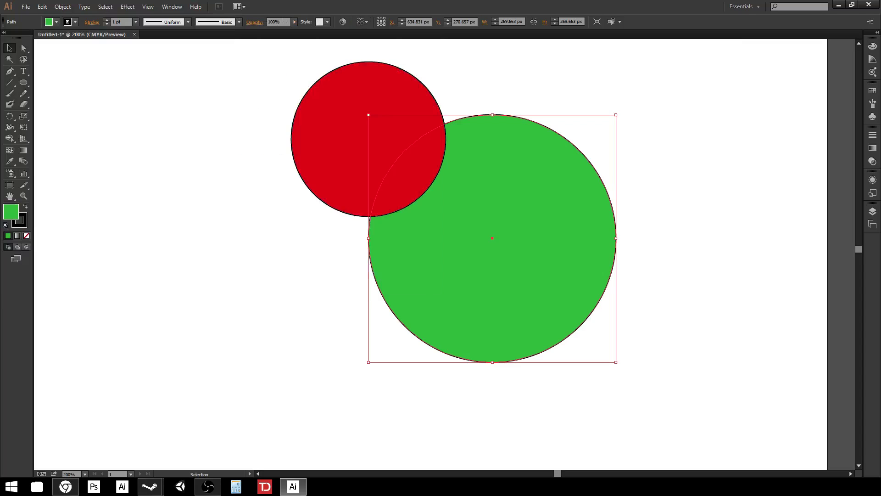